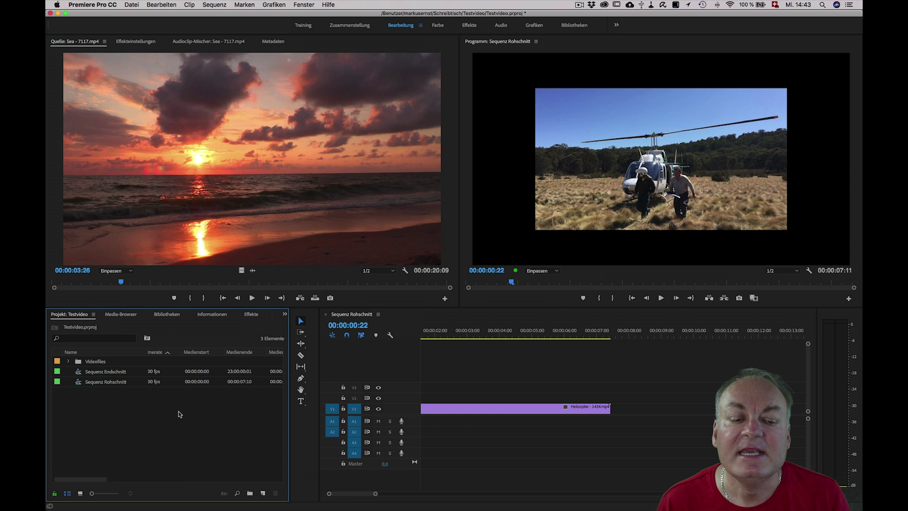
# Step: Create a bin named 'Video files2', save the project, and open the empty bin
pyautogui.click(249, 493)
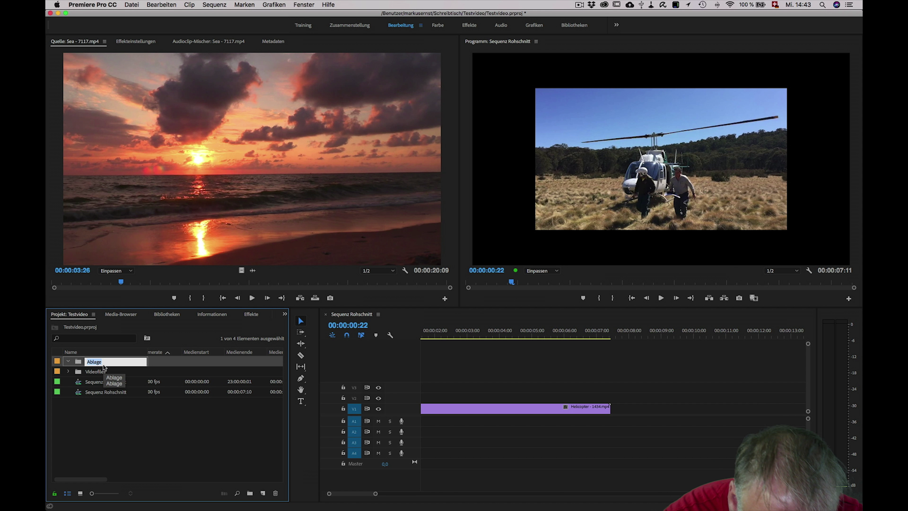
pyautogui.write('Video')
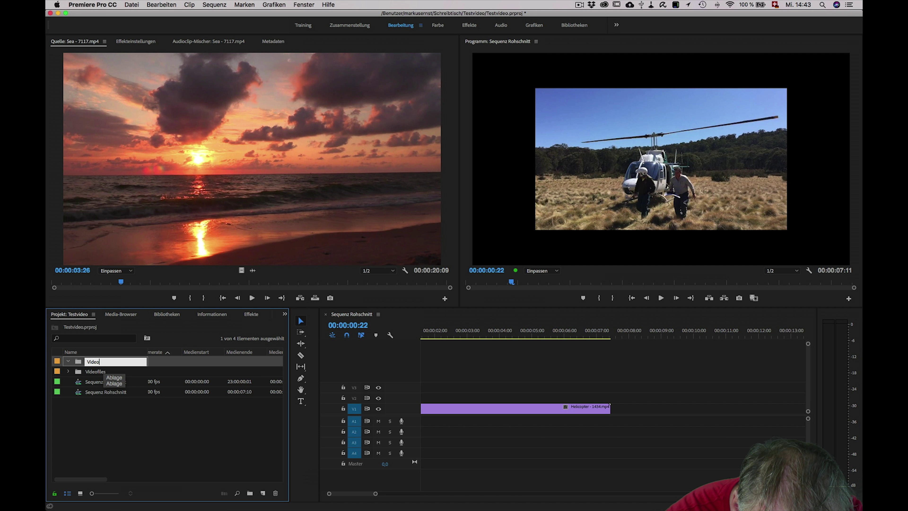
pyautogui.write(' files')
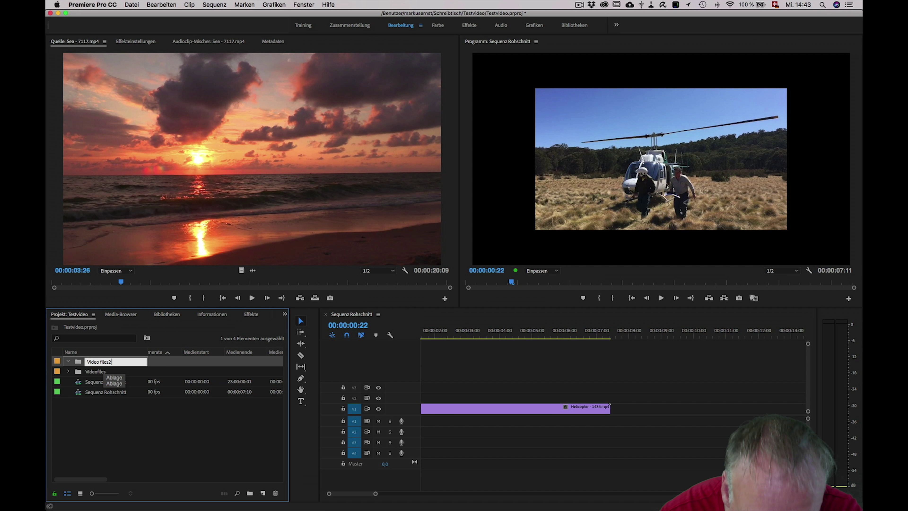
pyautogui.write('2')
pyautogui.click(121, 404)
pyautogui.press('super+s')
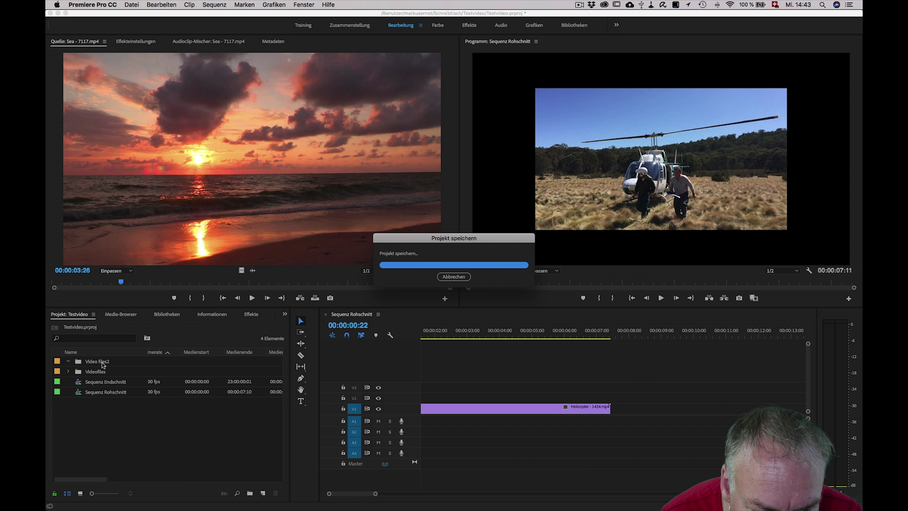
pyautogui.doubleClick(102, 362)
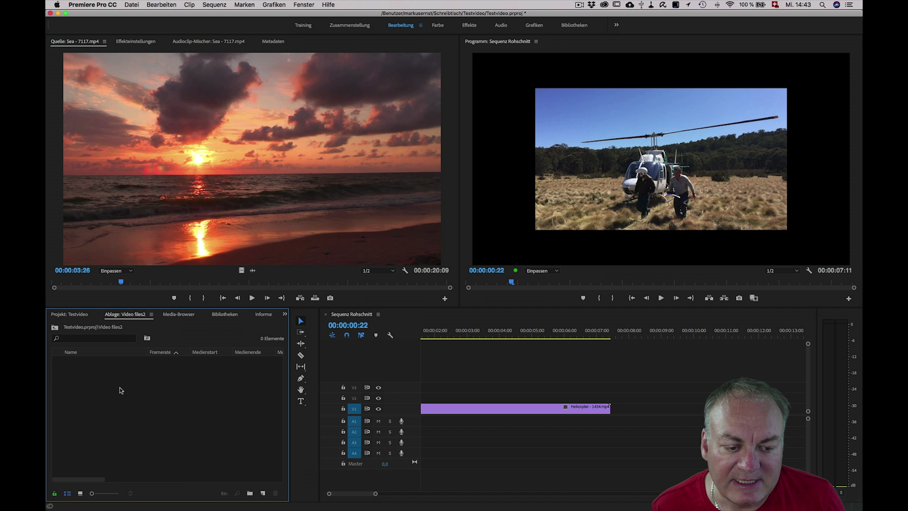
# Step: Import Mitch Open Hangar.mov from the Demovideo folder into the bin via the right-click Importieren… command
pyautogui.rightClick(132, 381)
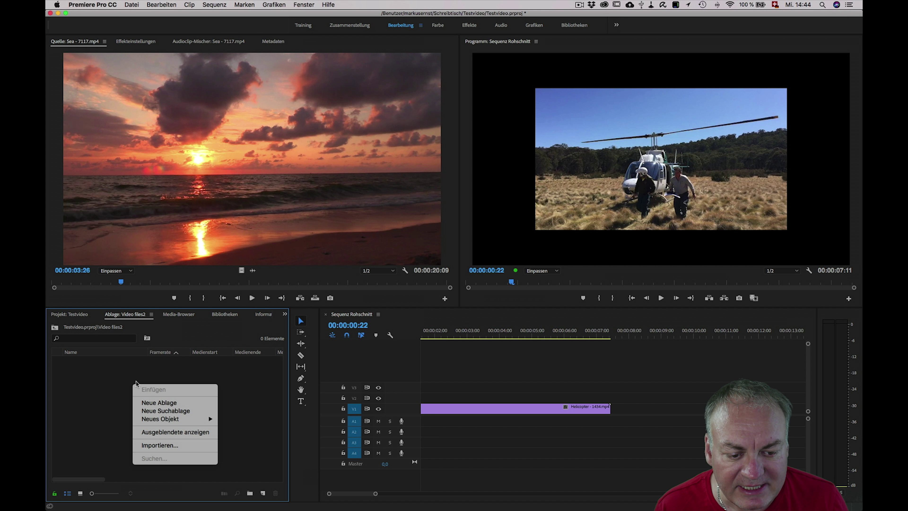
pyautogui.click(163, 445)
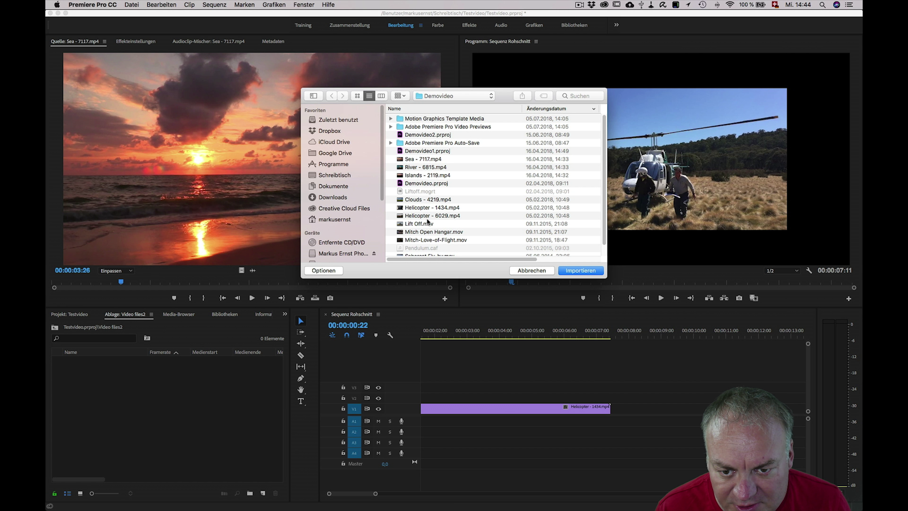
pyautogui.click(434, 234)
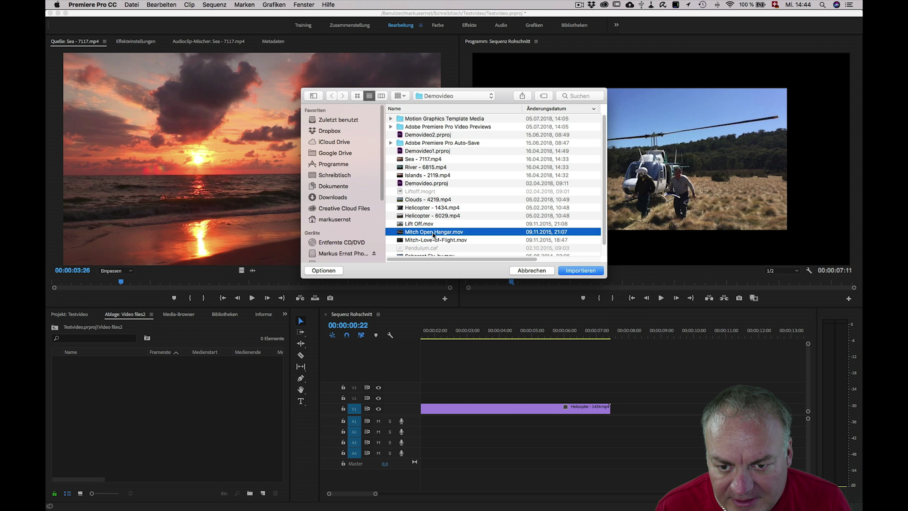
pyautogui.click(581, 272)
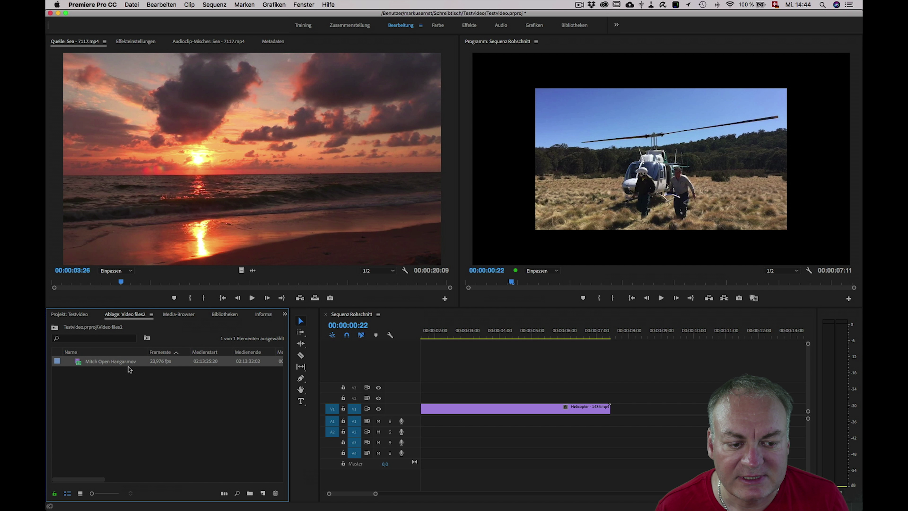
pyautogui.hscroll(1, 152, 411)
pyautogui.click(152, 408)
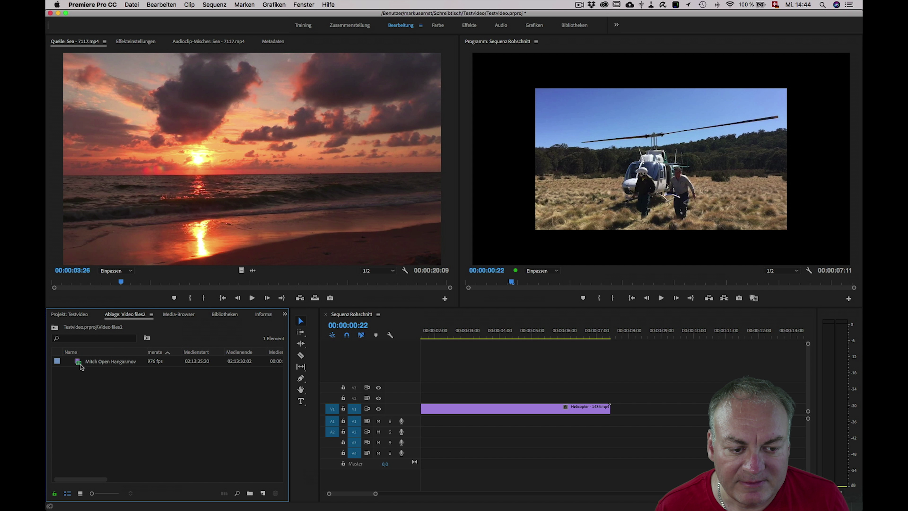
# Step: Load Mitch Open Hangar.mov in the Source monitor, then import Lift Off.mov via Datei > Importieren…
pyautogui.doubleClick(80, 364)
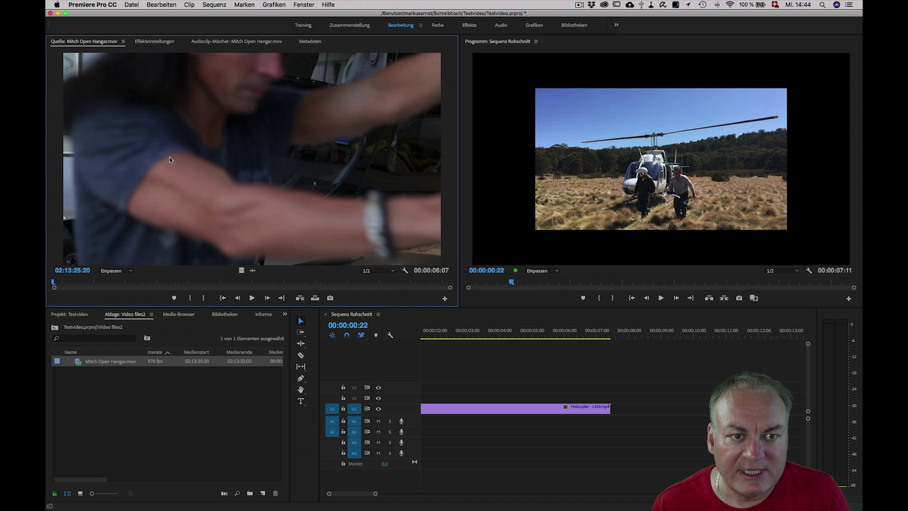
pyautogui.click(131, 5)
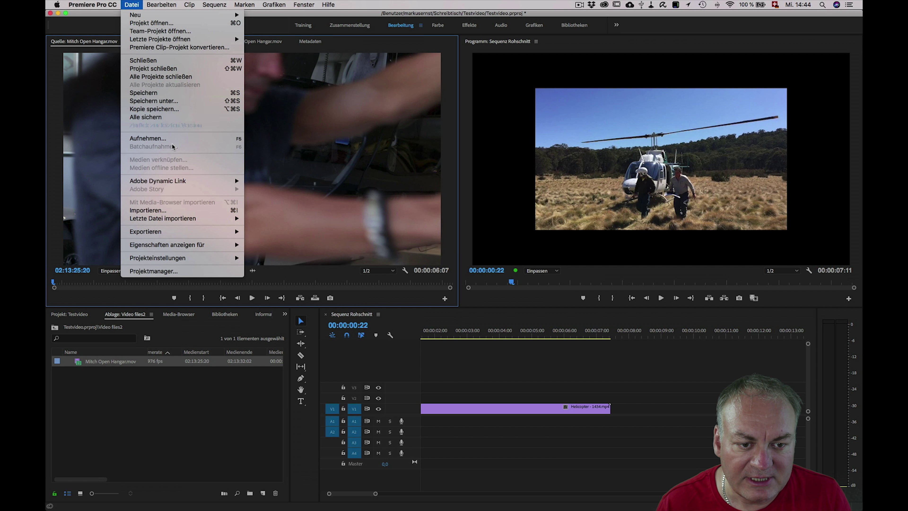
pyautogui.click(168, 211)
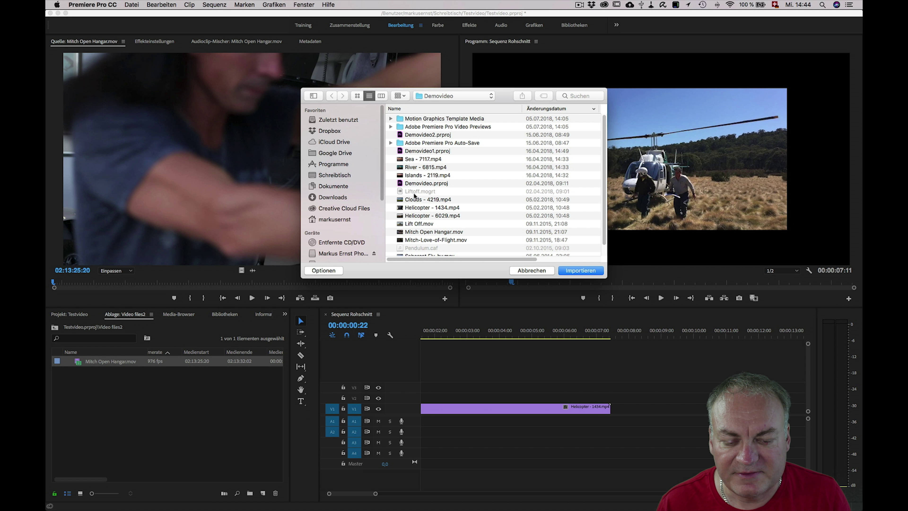
pyautogui.click(425, 224)
pyautogui.click(596, 273)
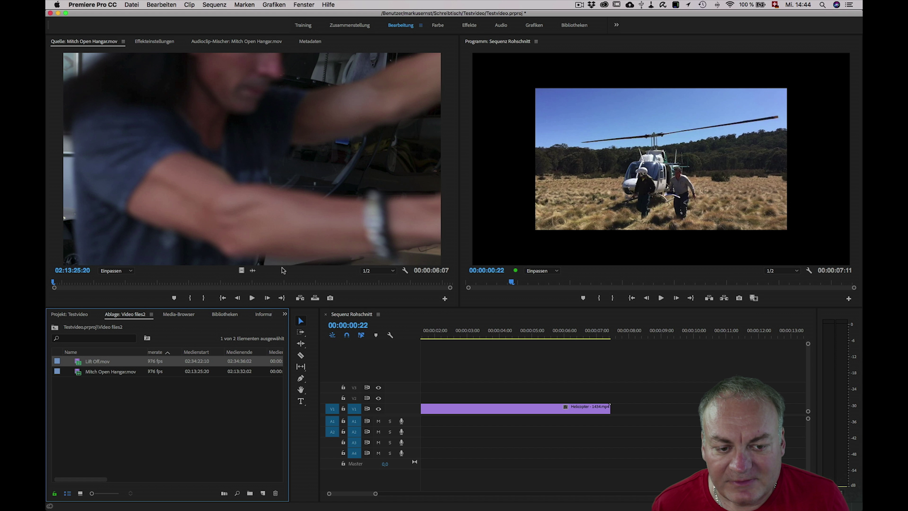
# Step: Browse to Schreibtisch > Demovideo in the Media Browser and load Helicopter - 6029.mp4 as the source clip
pyautogui.click(179, 314)
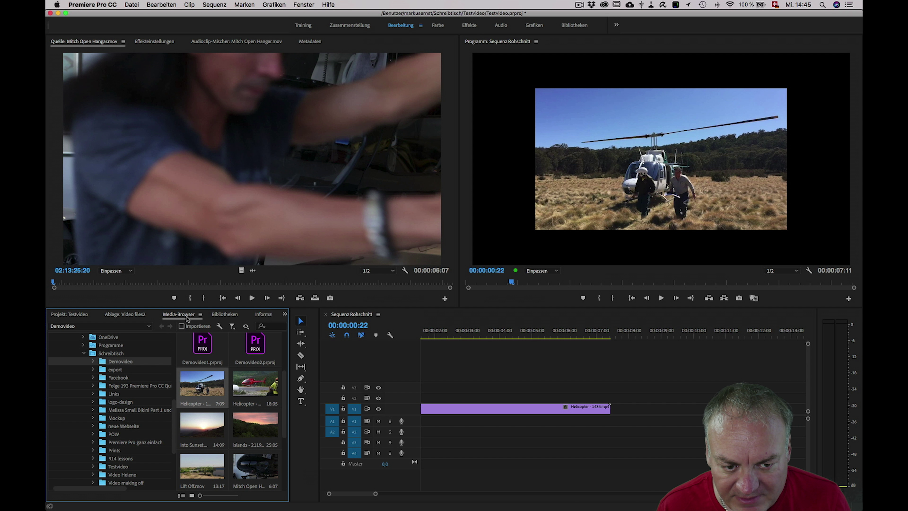
pyautogui.scroll(-2, 91, 351)
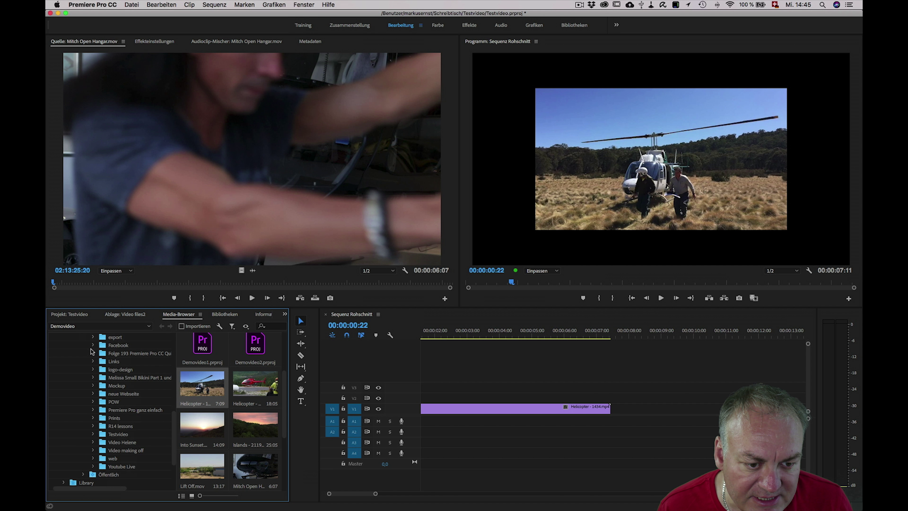
pyautogui.scroll(5, 91, 352)
pyautogui.scroll(5, 91, 352)
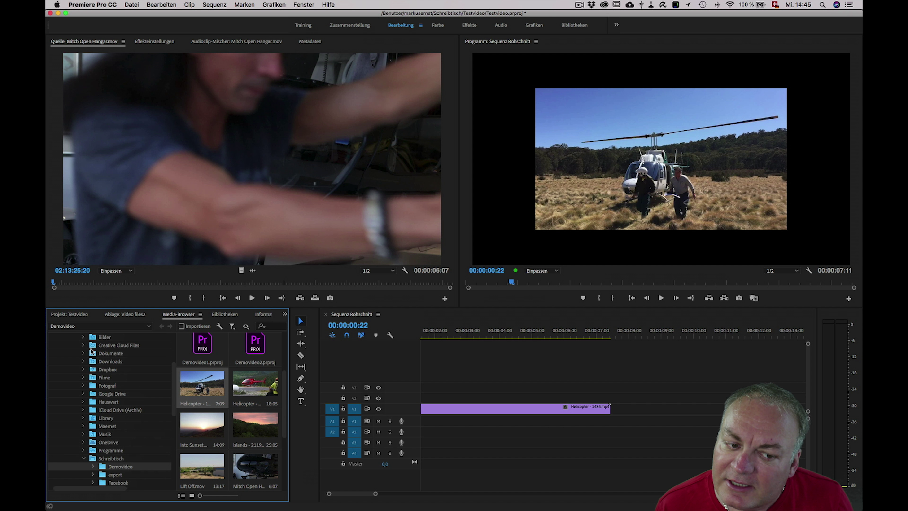
pyautogui.scroll(5, 91, 351)
pyautogui.scroll(-2, 77, 404)
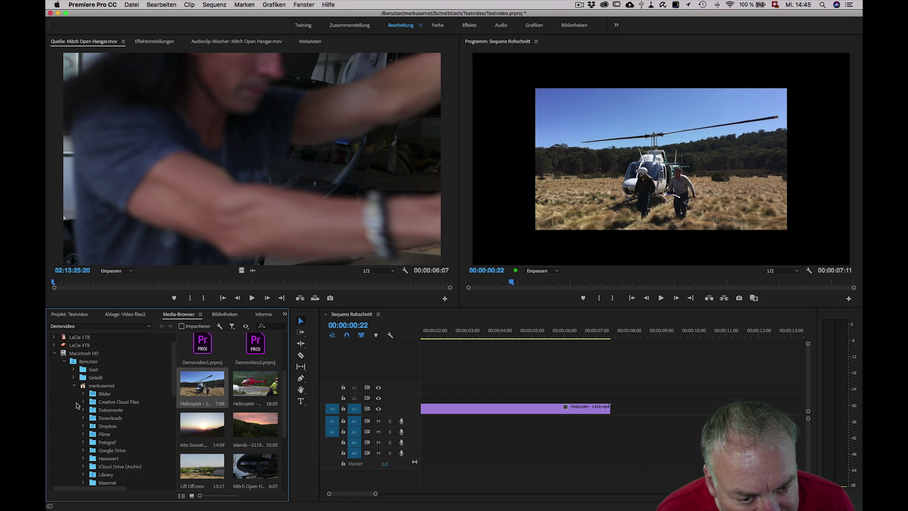
pyautogui.scroll(-2, 78, 404)
pyautogui.scroll(-4, 98, 390)
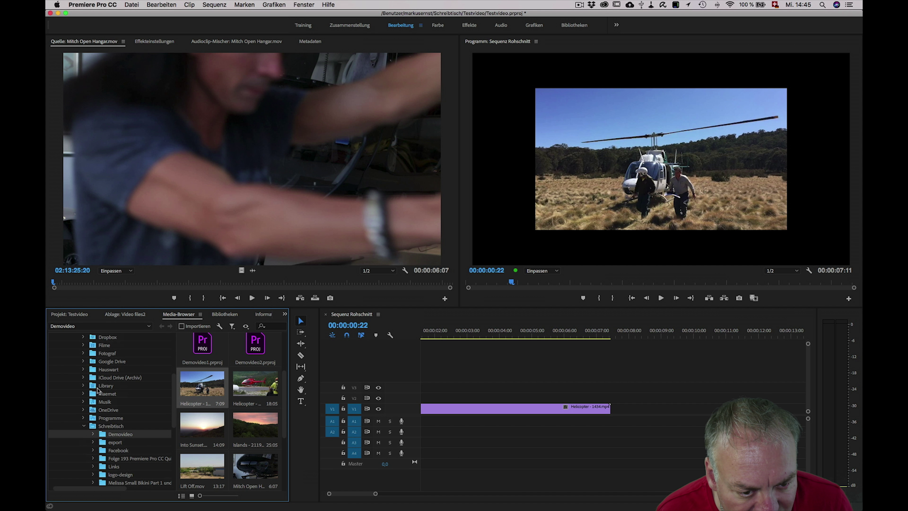
pyautogui.scroll(-1, 100, 425)
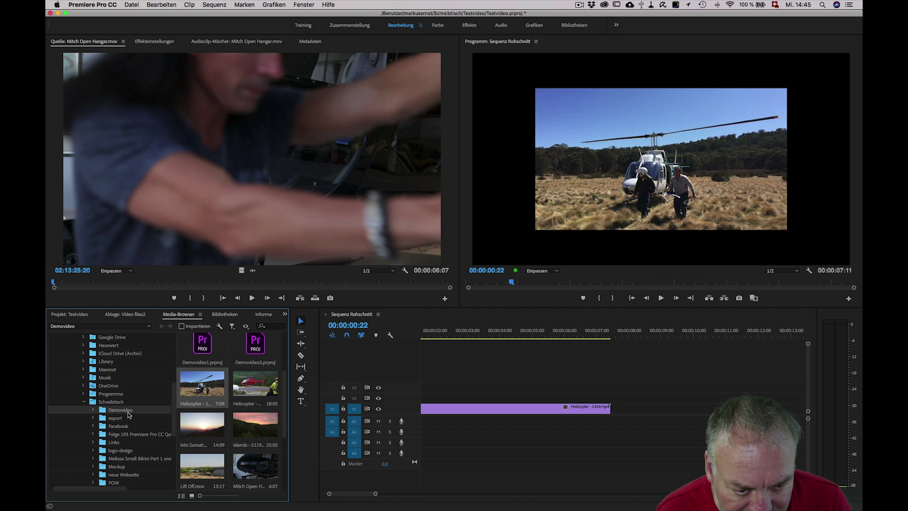
pyautogui.scroll(-1, 167, 394)
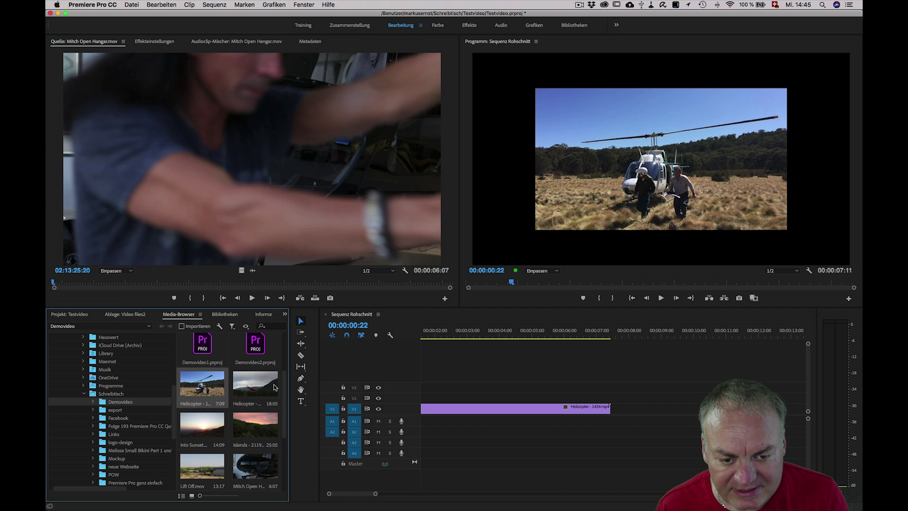
pyautogui.click(250, 387)
pyautogui.doubleClick(250, 387)
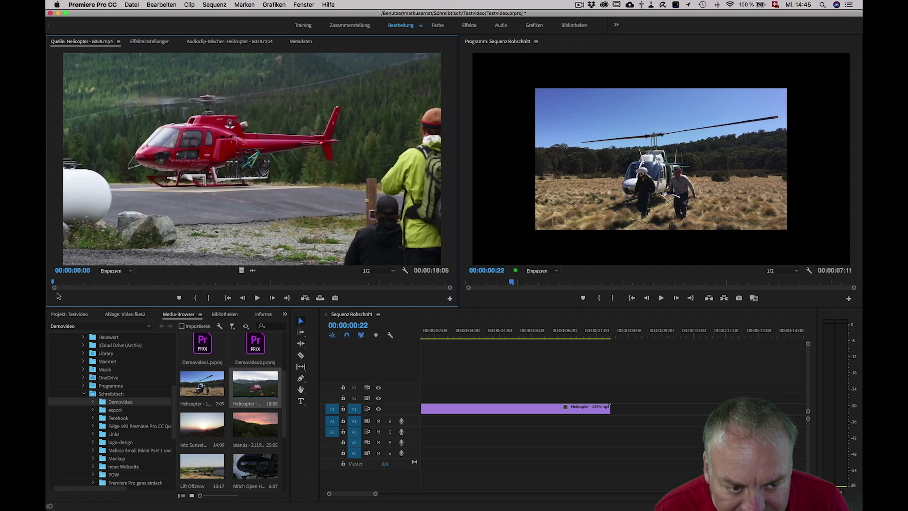
# Step: Add Helicopter - 6029.mp4 to the timeline, move it into Video files2, and open that bin
pyautogui.moveTo(203, 179); pyautogui.dragTo(431, 398)
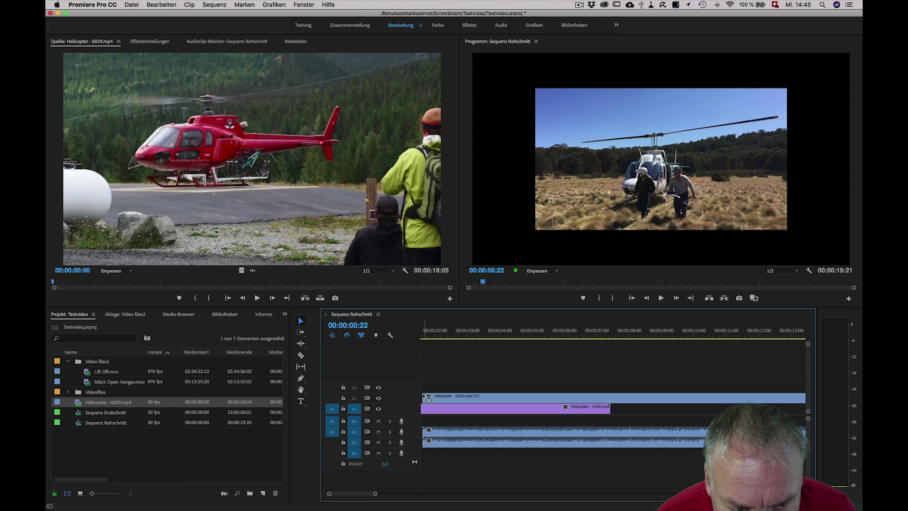
pyautogui.click(106, 403)
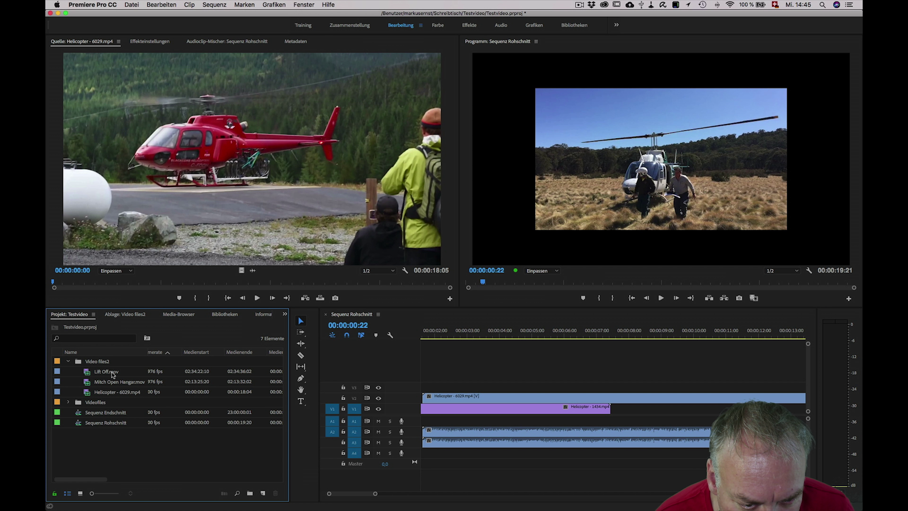
pyautogui.moveTo(111, 372); pyautogui.dragTo(112, 374)
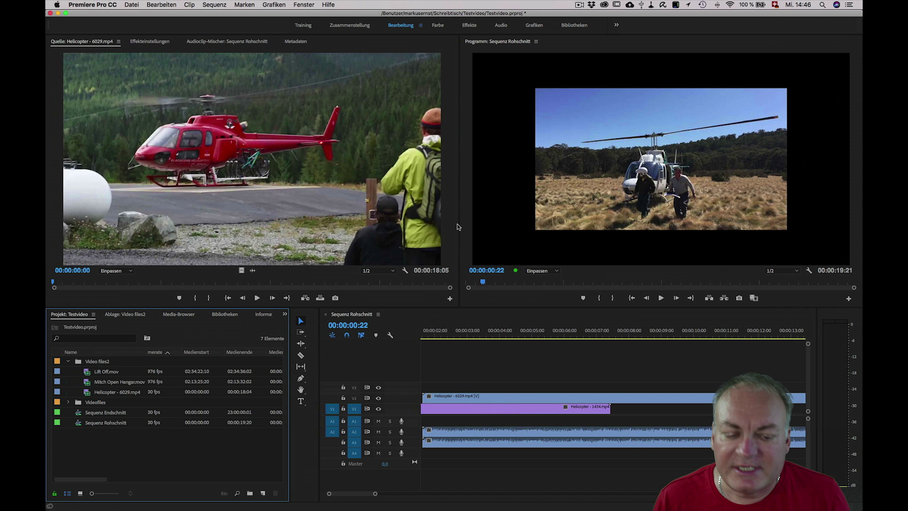
pyautogui.doubleClick(100, 362)
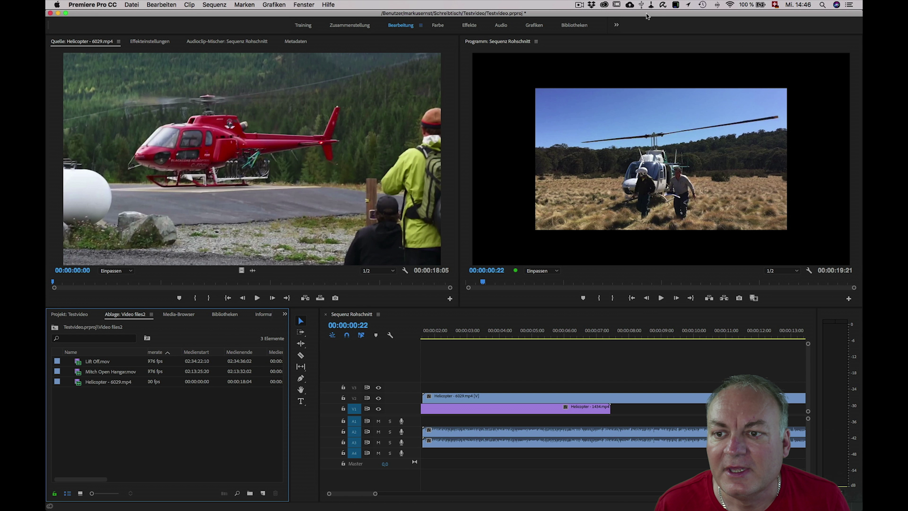
# Step: Drag Sabercat Fly-by.mov from the Finder Demovideo window into the Video files2 bin
pyautogui.moveTo(647, 16); pyautogui.dragTo(501, 14)
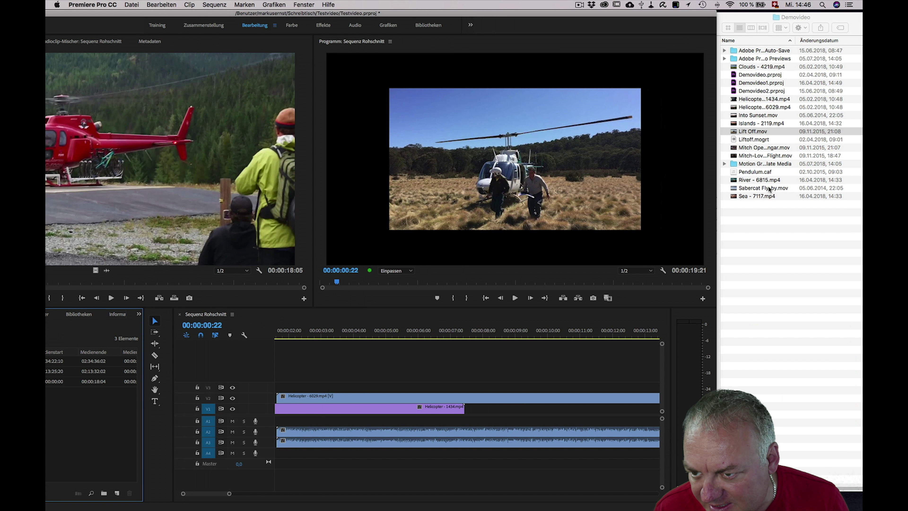
pyautogui.click(761, 193)
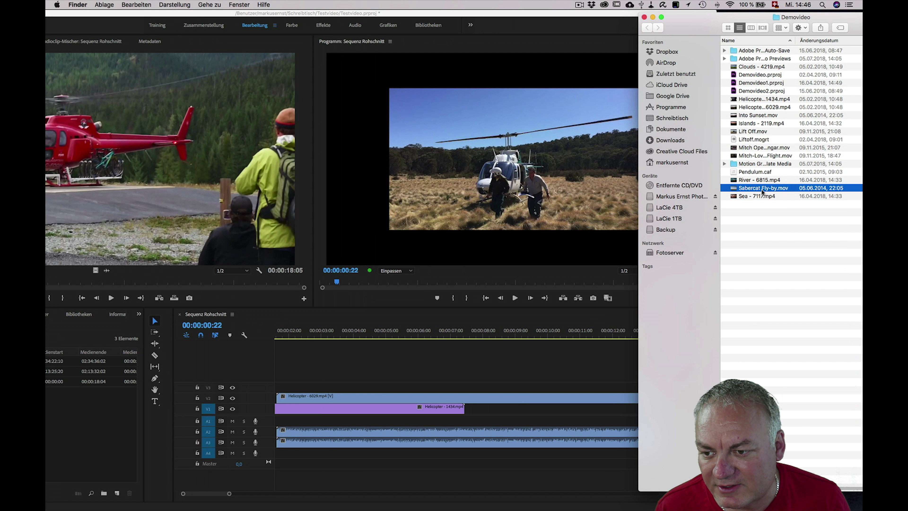
pyautogui.moveTo(761, 193); pyautogui.dragTo(162, 409)
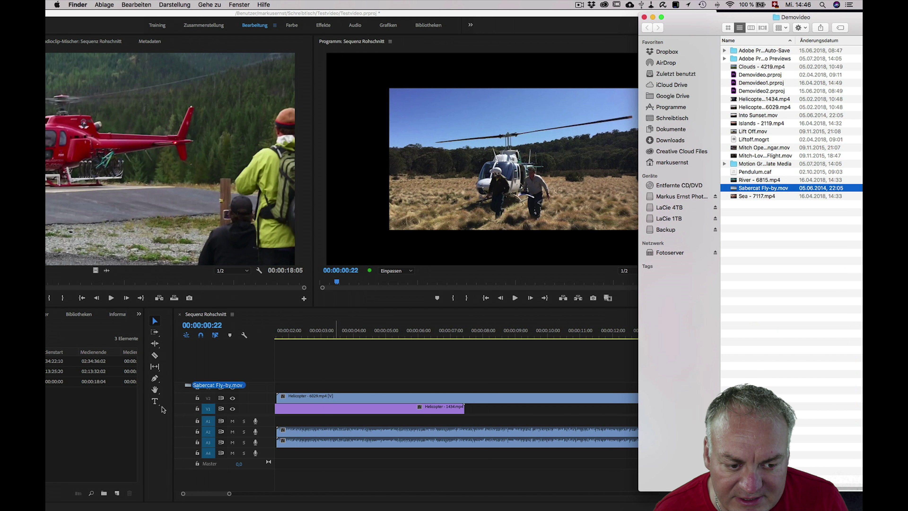
pyautogui.moveTo(163, 408); pyautogui.dragTo(95, 403)
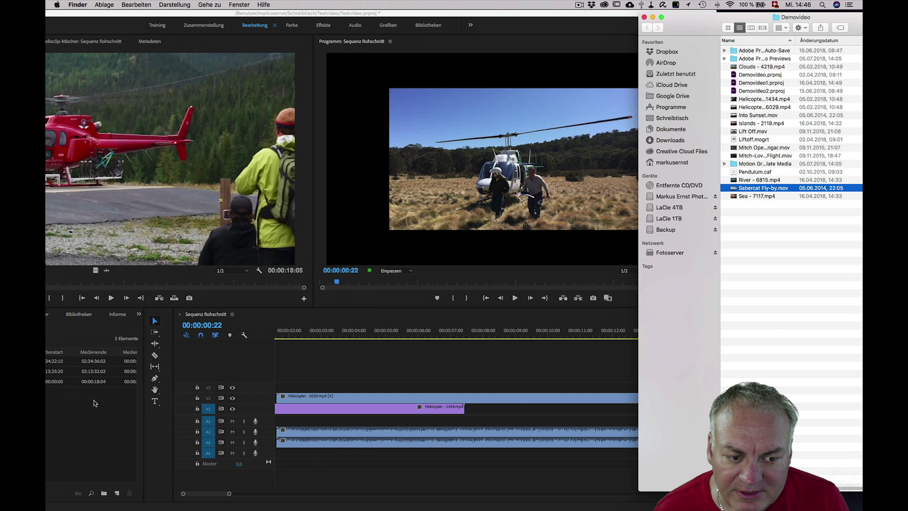
pyautogui.doubleClick(499, 13)
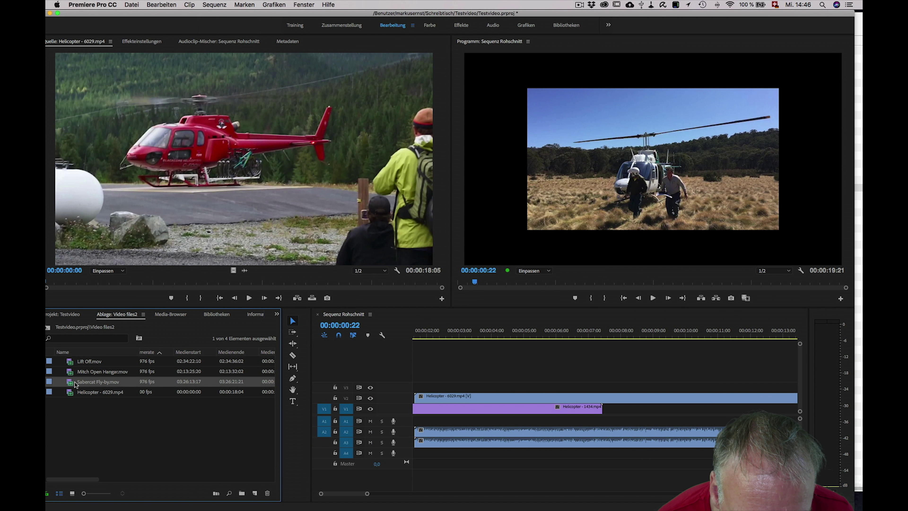
# Step: Load Sabercat Fly-by.mov (00:00:08:05) into the Source Monitor by dragging it from the bin
pyautogui.moveTo(75, 384); pyautogui.dragTo(198, 158)
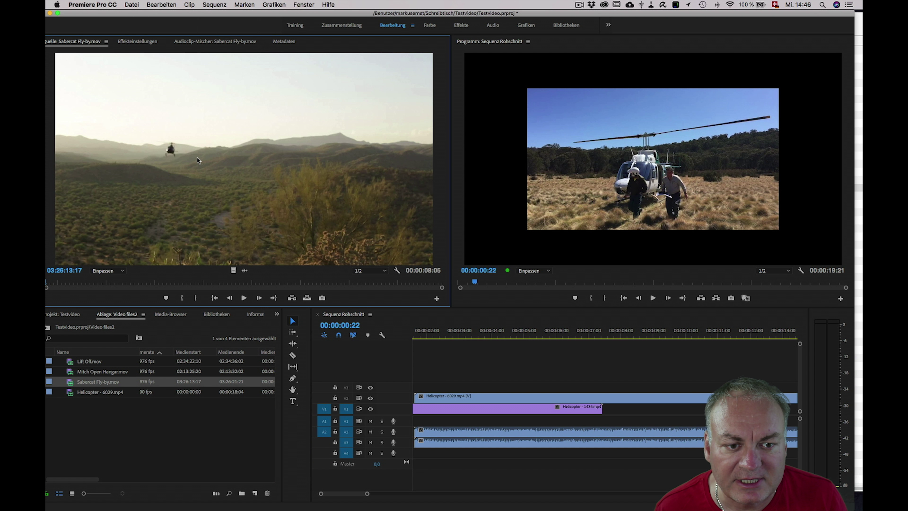